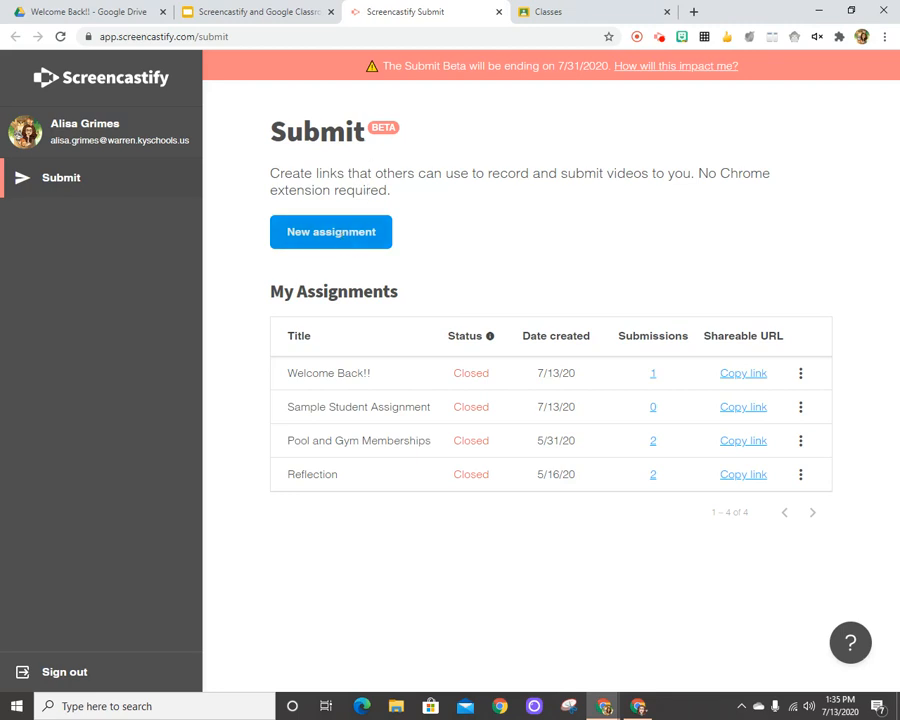
# Step: Start a new webcam-only assignment and title it "Welcome back to school!"
pyautogui.click(326, 230)
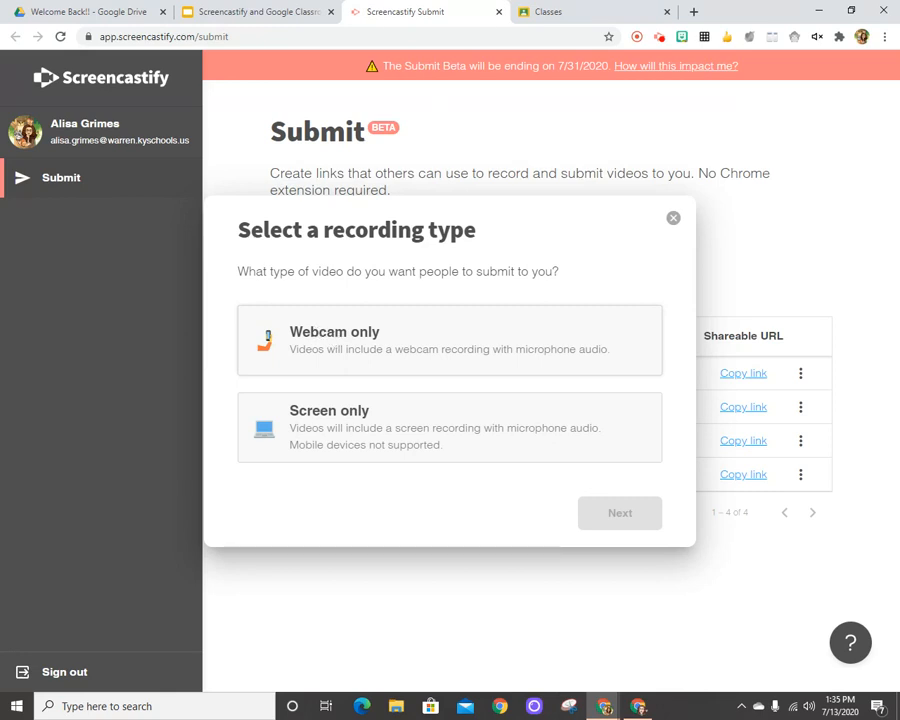
pyautogui.click(318, 333)
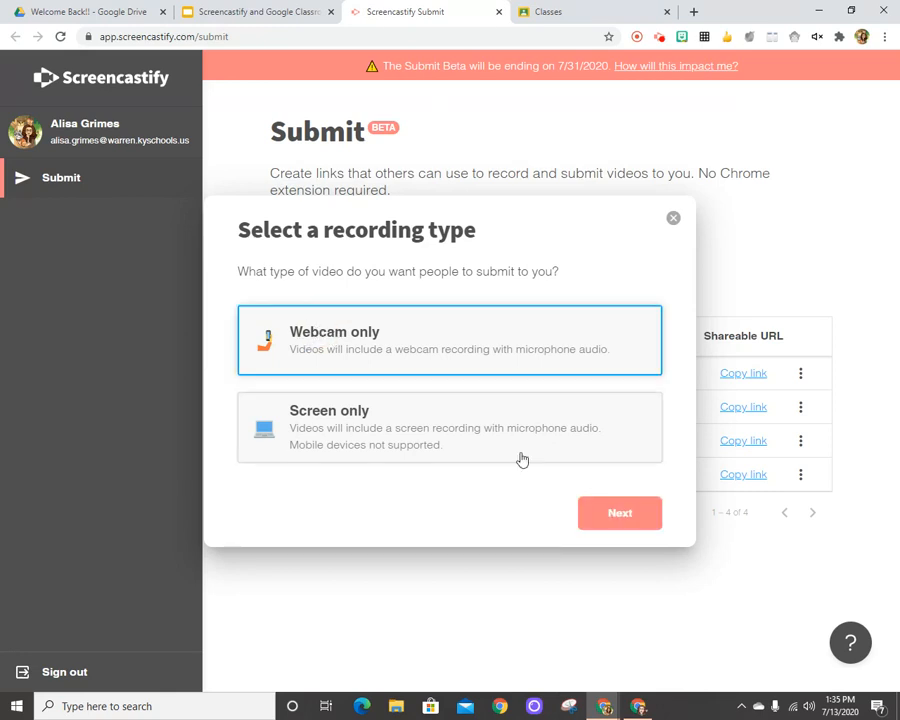
pyautogui.click(625, 522)
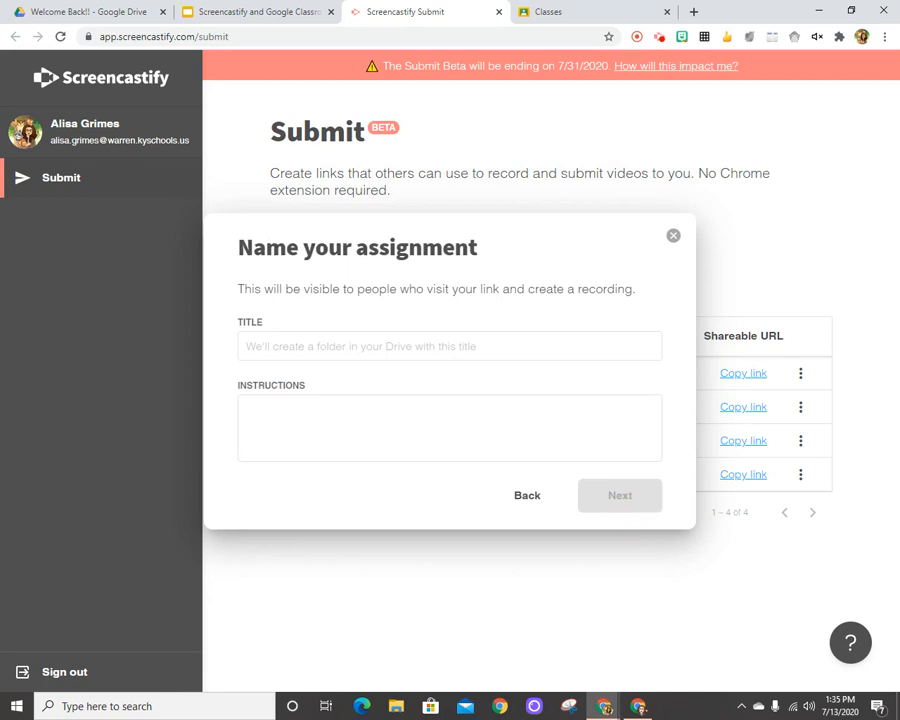
pyautogui.click(464, 347)
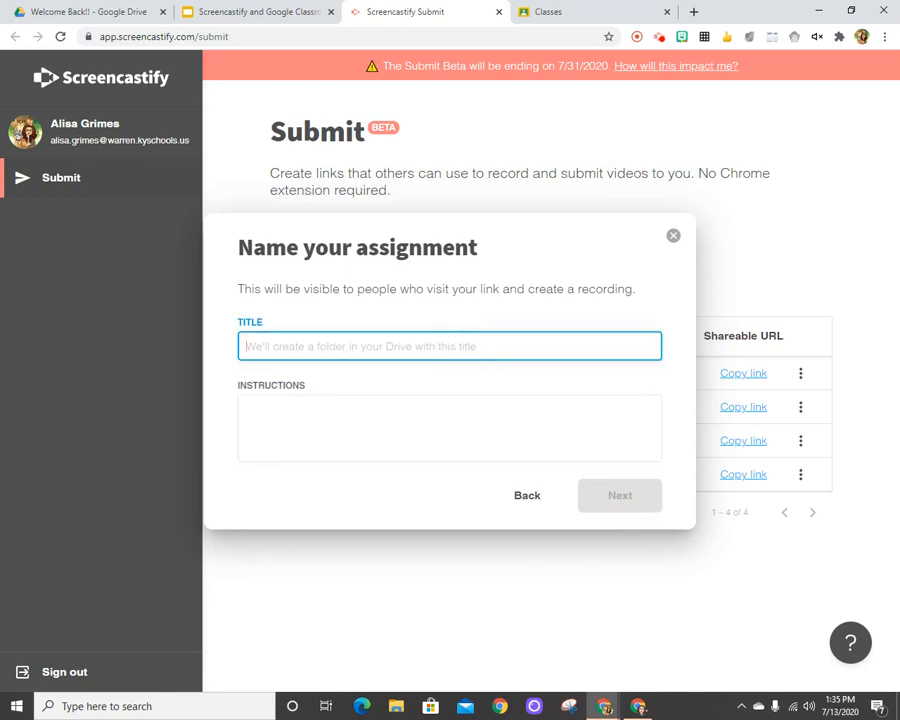
pyautogui.write('Welcome back to school!')
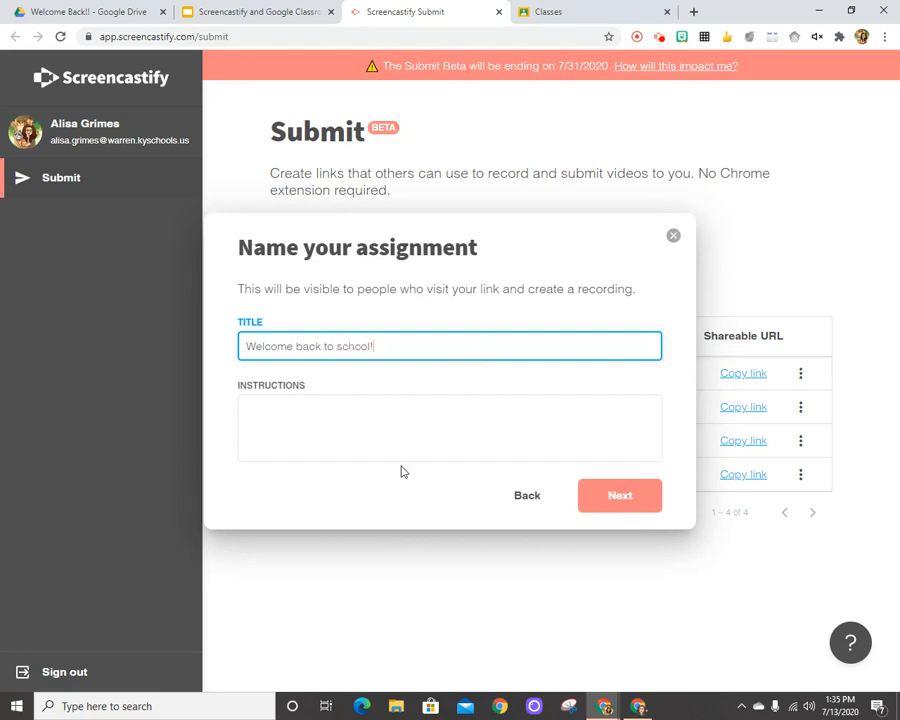
# Step: Add the instructions "Tell me how you are feeling about returning to school. Don't worry. I am the only person who will be able to view your video."
pyautogui.click(411, 403)
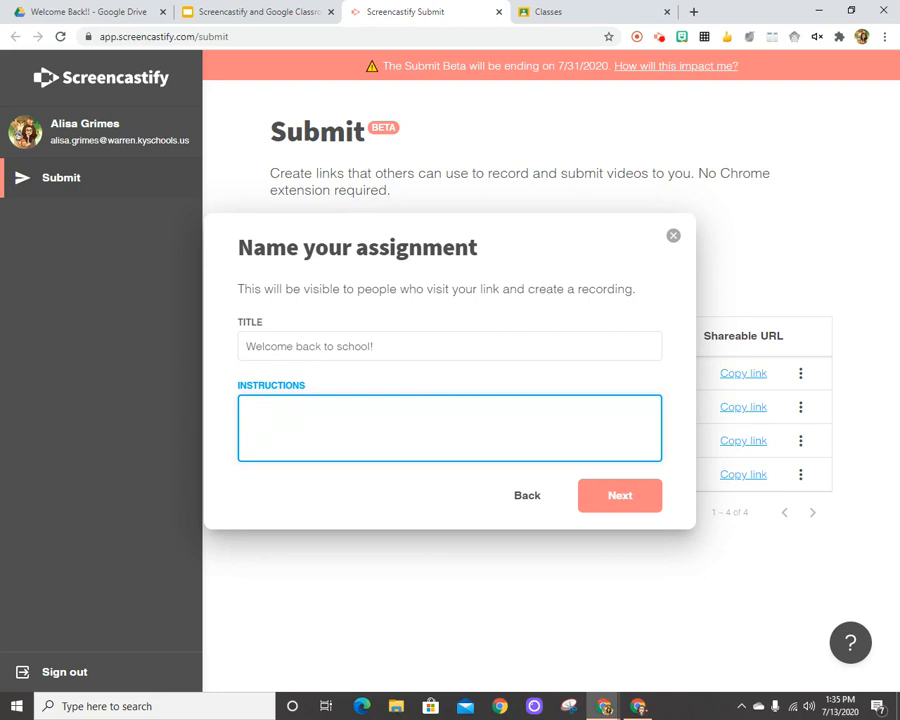
pyautogui.write('Tell me how you are feeling about returning to school.')
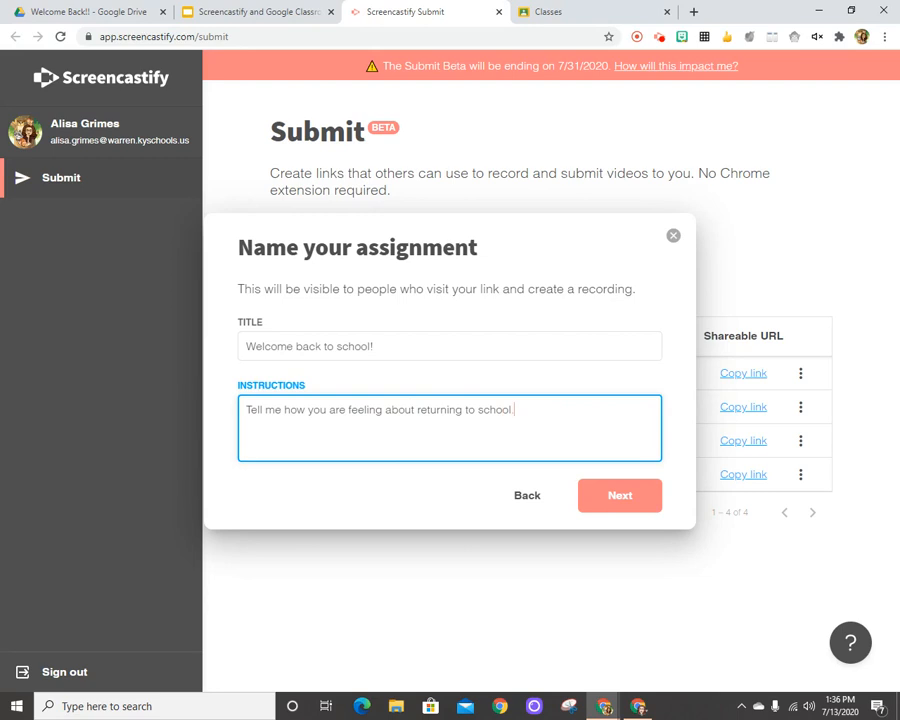
pyautogui.write(" Don't worry. I am the only")
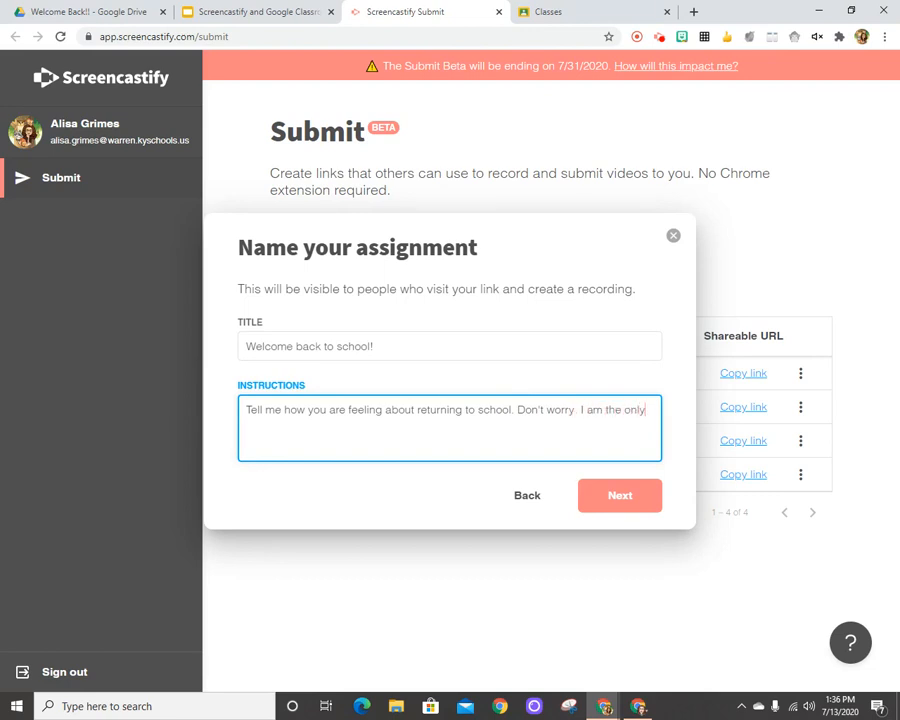
pyautogui.write(' person who will be abl')
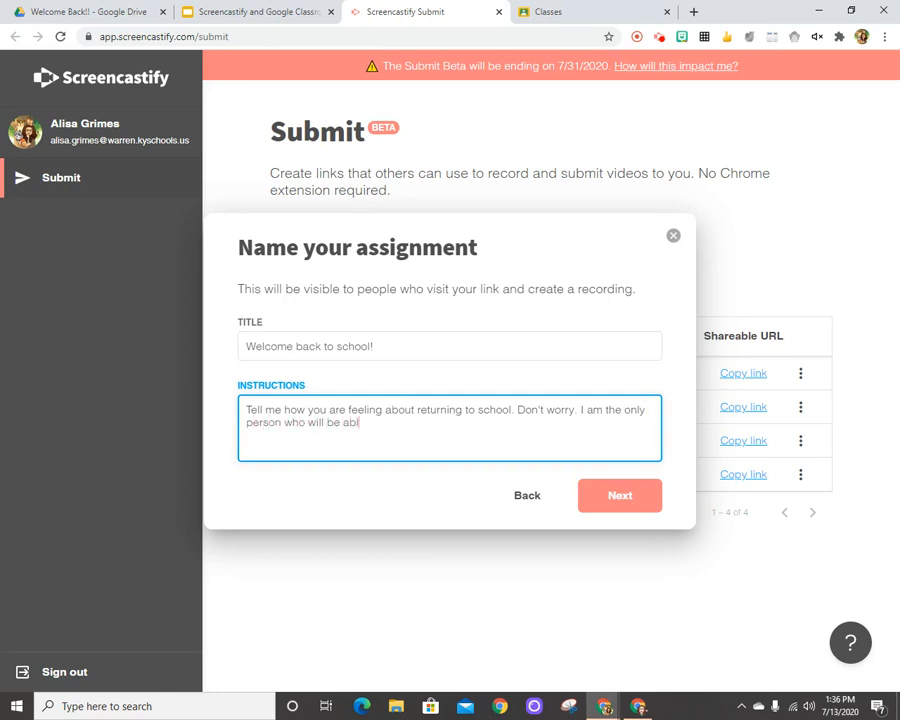
pyautogui.write('e to view your video.')
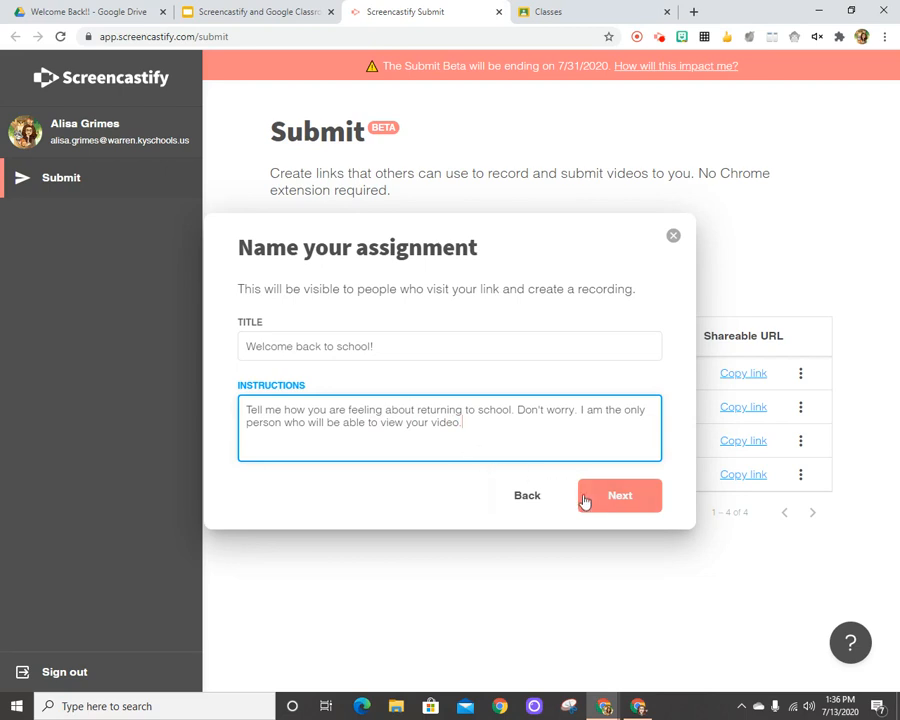
pyautogui.click(622, 496)
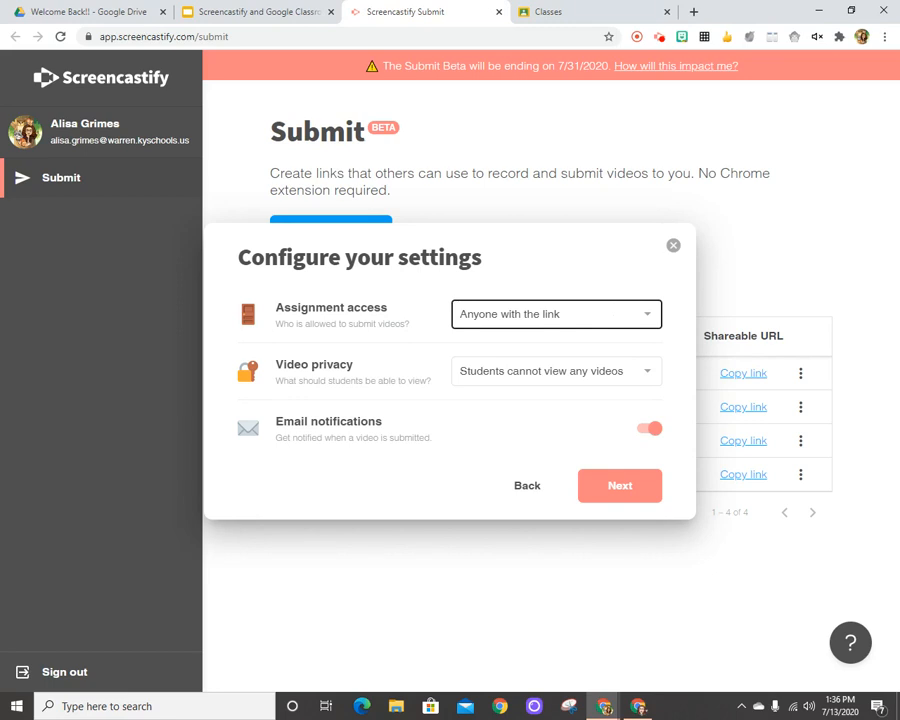
# Step: Configure the assignment with access for anyone with the link, students able to view their own video, and email notifications off
pyautogui.click(571, 317)
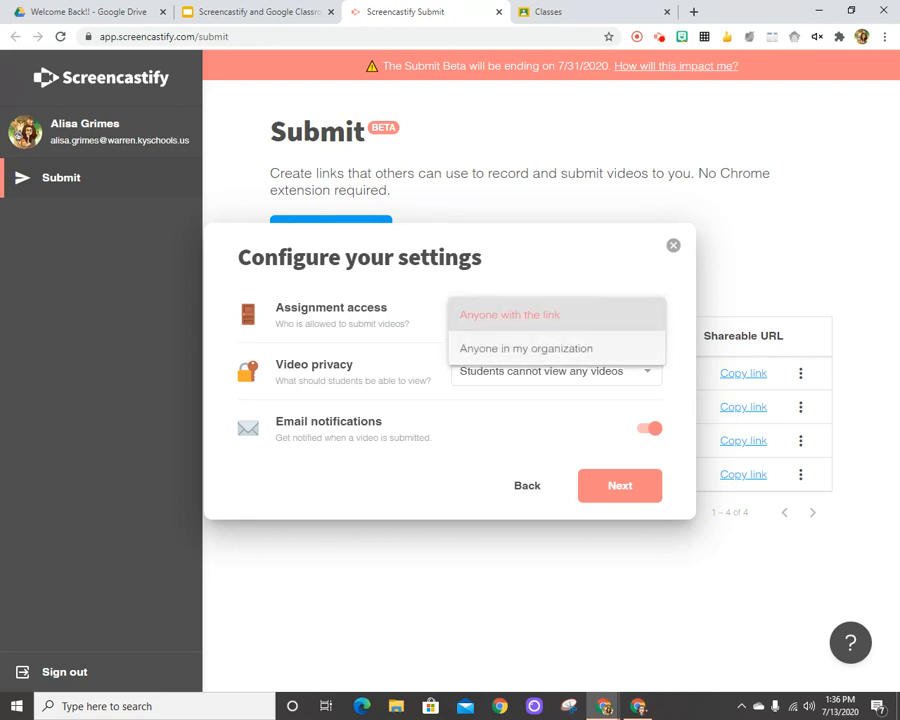
pyautogui.click(529, 316)
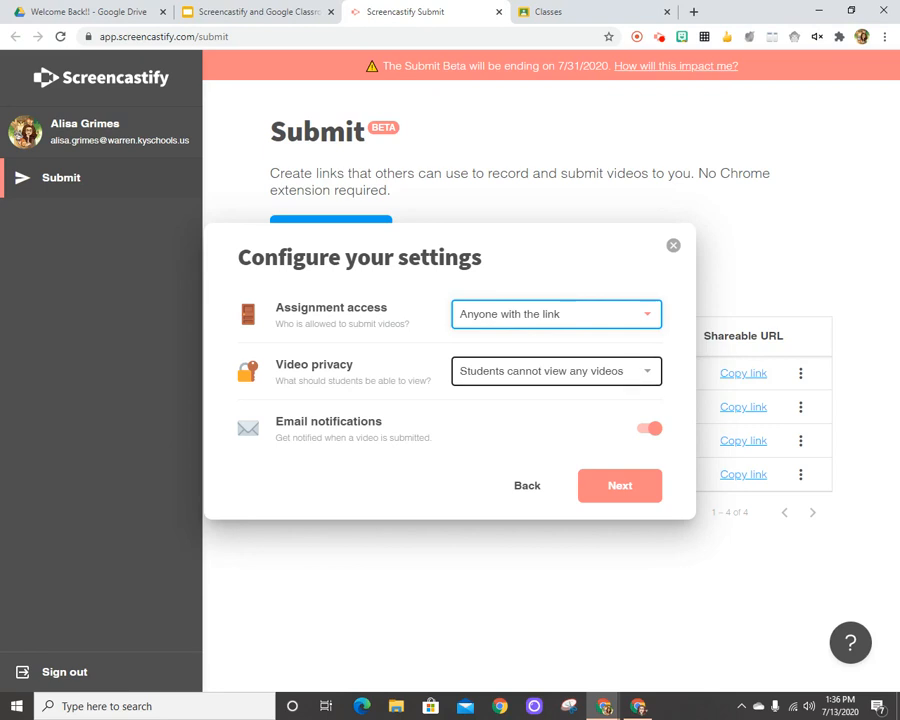
pyautogui.click(616, 372)
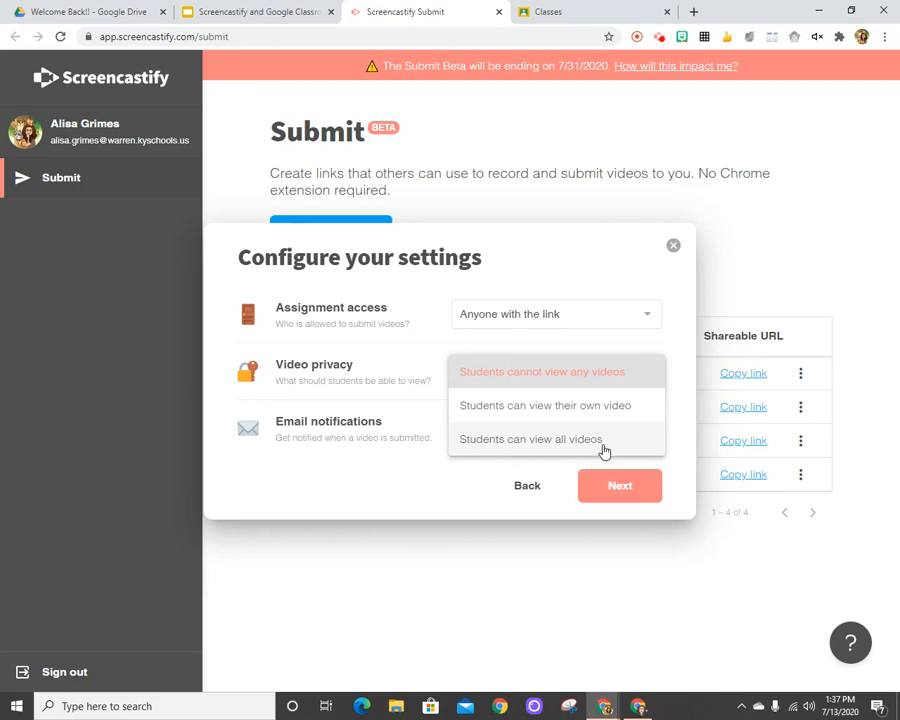
pyautogui.click(588, 408)
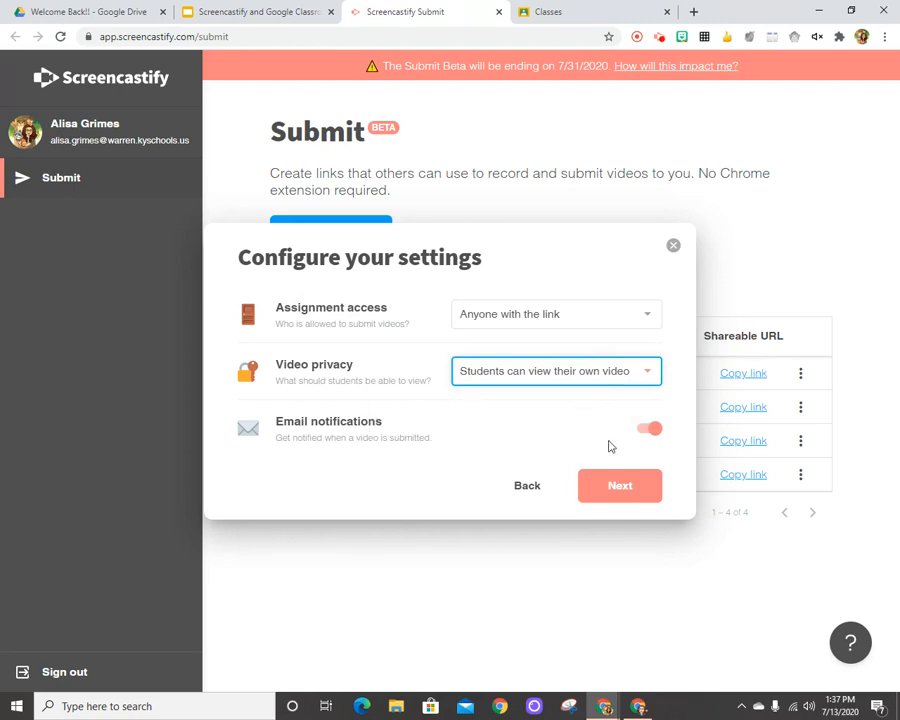
pyautogui.click(643, 430)
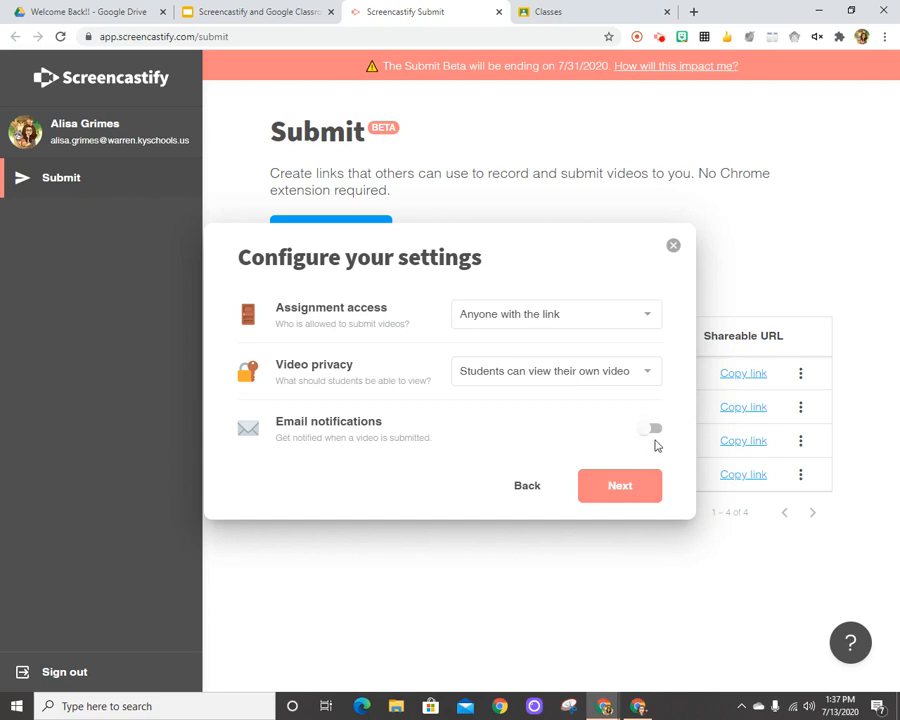
pyautogui.click(618, 490)
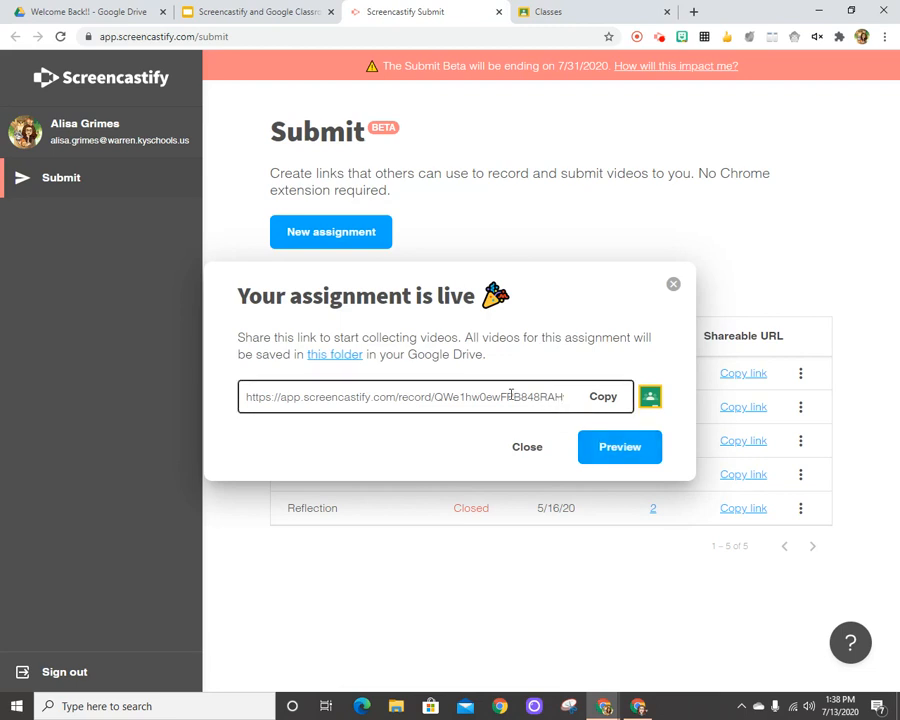
# Step: Copy the assignment link and begin a Google Classroom announcement sharing it with the 2020-2021 Caseload Students class
pyautogui.click(604, 398)
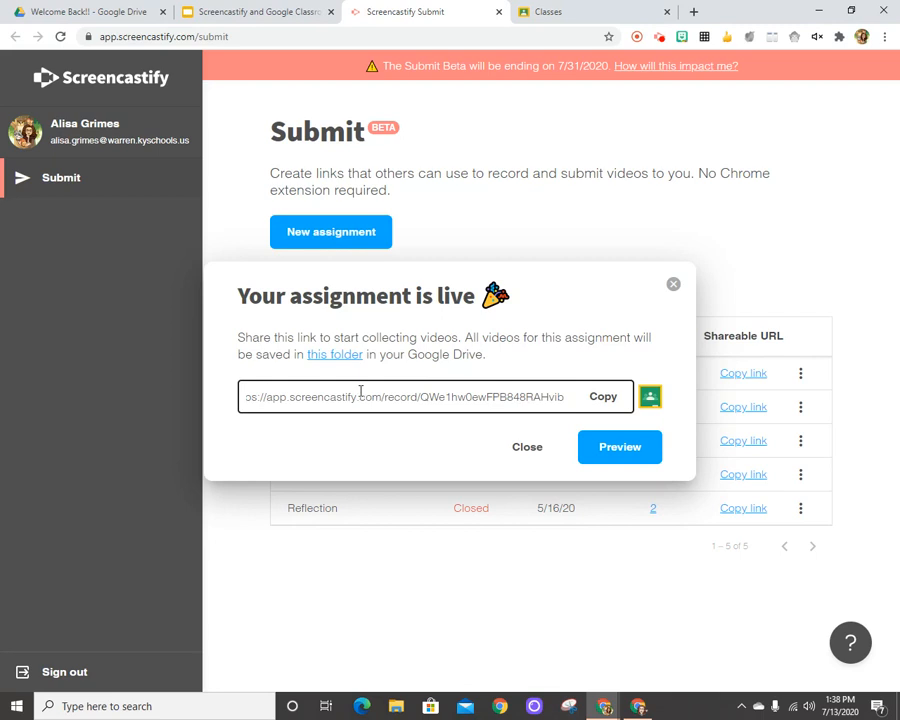
pyautogui.click(650, 397)
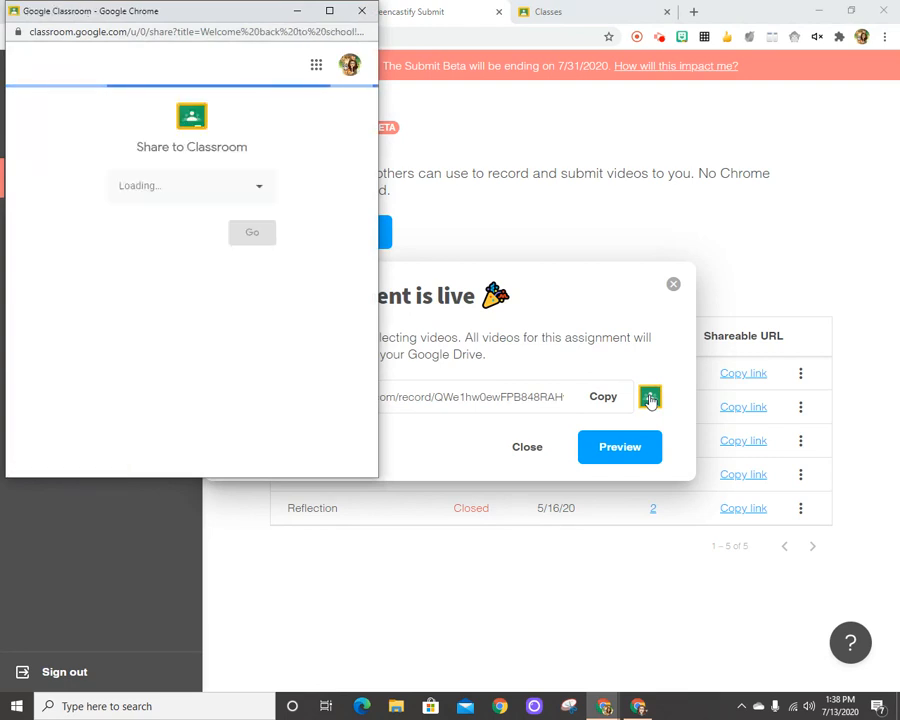
pyautogui.click(262, 187)
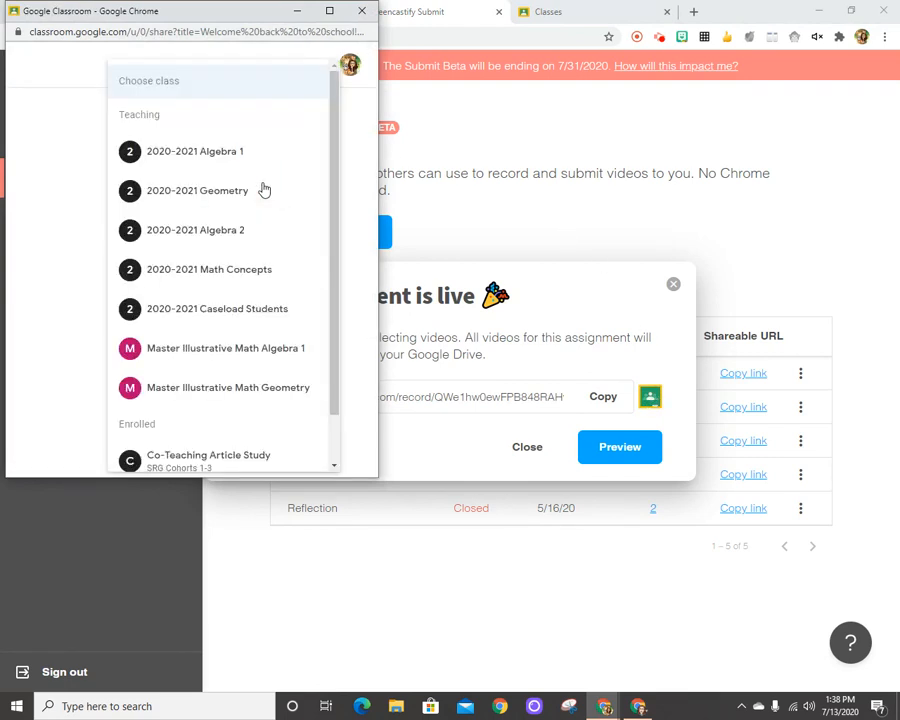
pyautogui.click(241, 312)
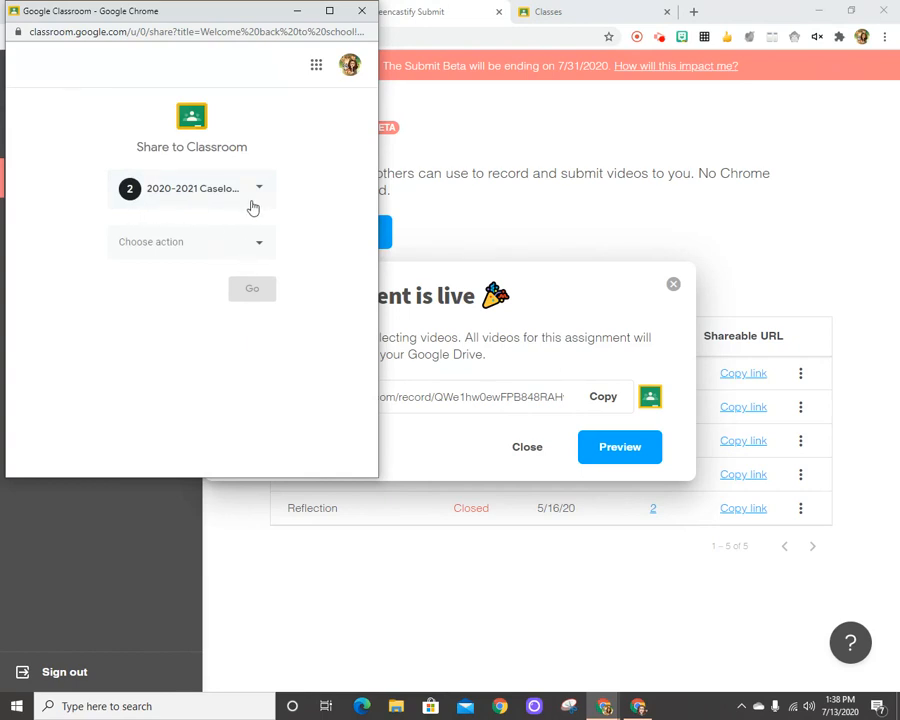
pyautogui.click(261, 250)
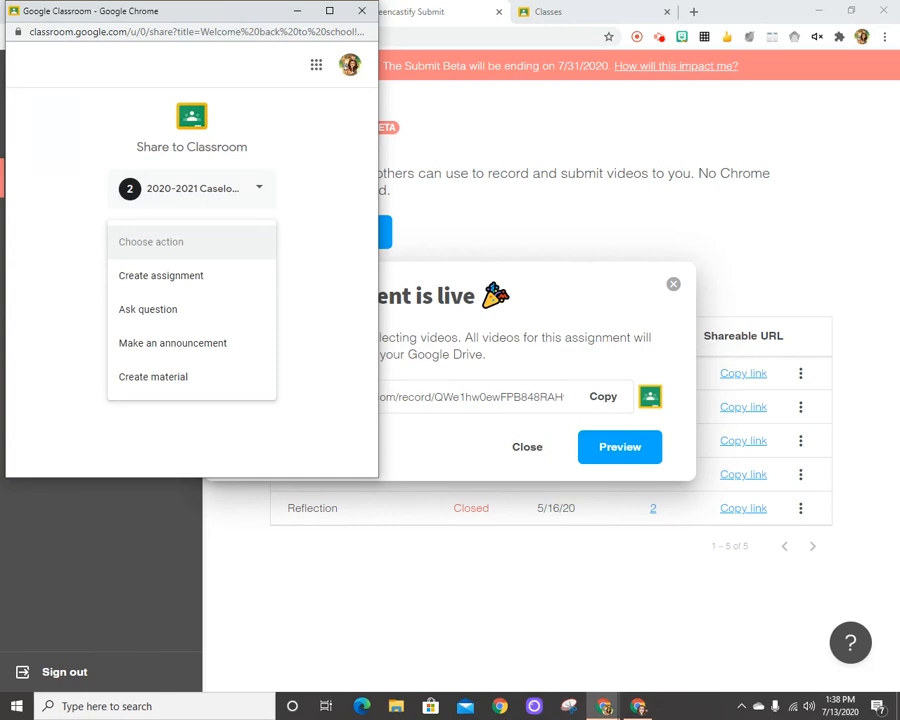
pyautogui.click(166, 344)
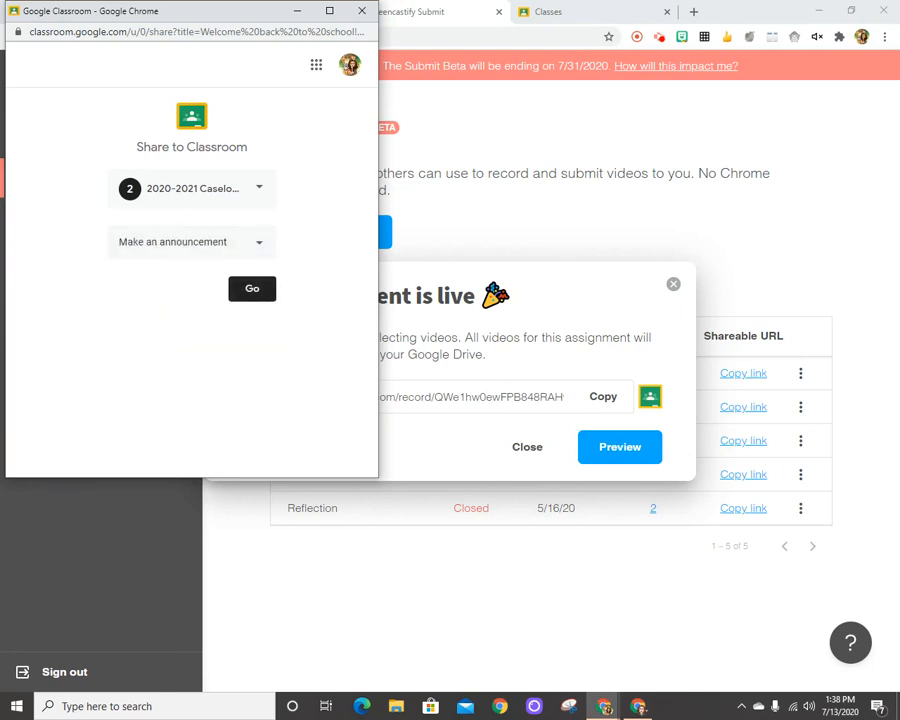
pyautogui.click(251, 291)
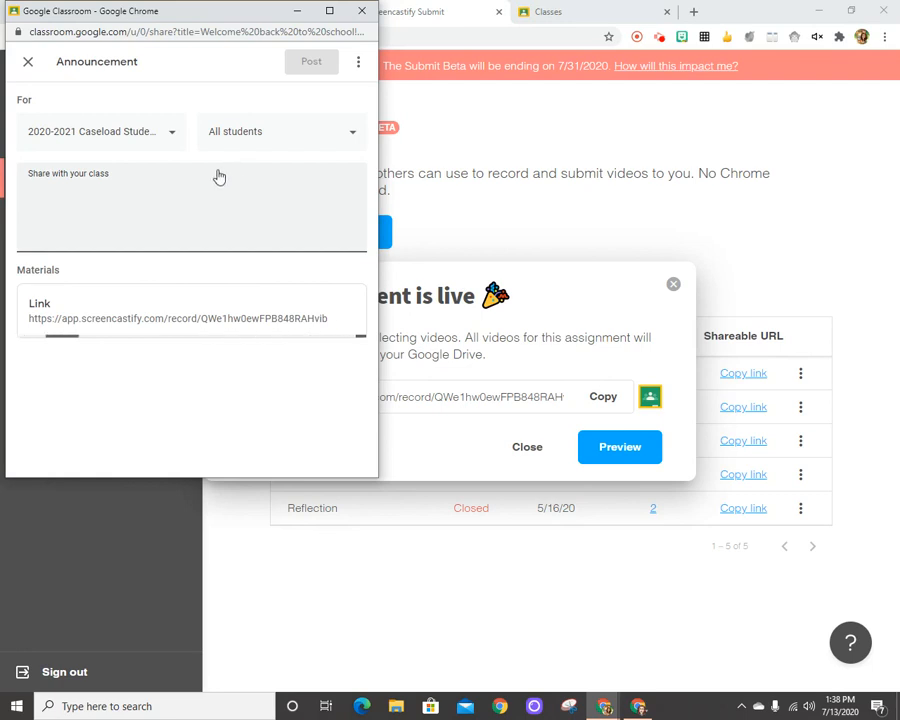
pyautogui.click(130, 183)
pyautogui.write('Please')
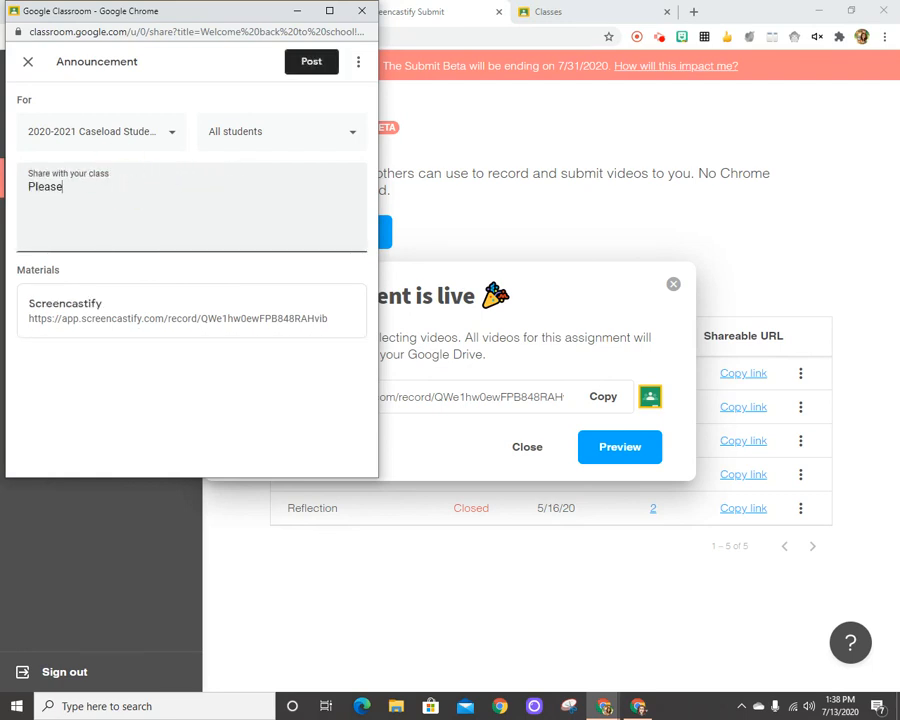
pyautogui.write(' ans')
pyautogui.press('BackSpace')
pyautogui.press('BackSpace')
pyautogui.press('BackSpace')
pyautogui.press('BackSpace')
pyautogui.press('BackSpace')
pyautogui.press('BackSpace')
pyautogui.press('BackSpace')
pyautogui.press('BackSpace')
pyautogui.press('BackSpace')
# Step: Post the announcement with the text "Click the link below to answer an important question." and view it in the class stream
pyautogui.write('Click the link below to answer an important')
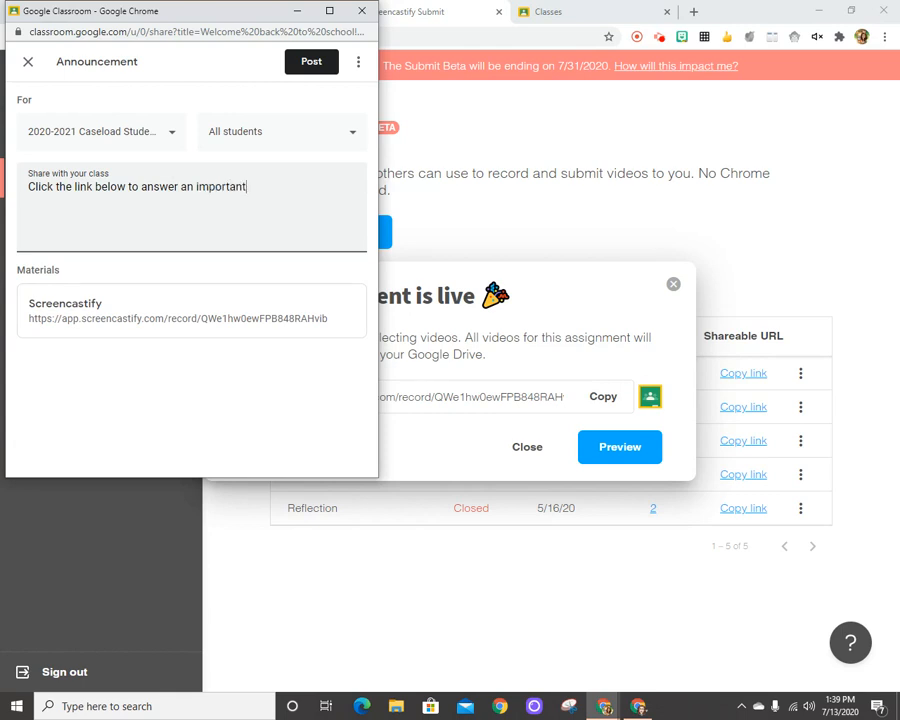
pyautogui.write(' question.')
pyautogui.click(303, 62)
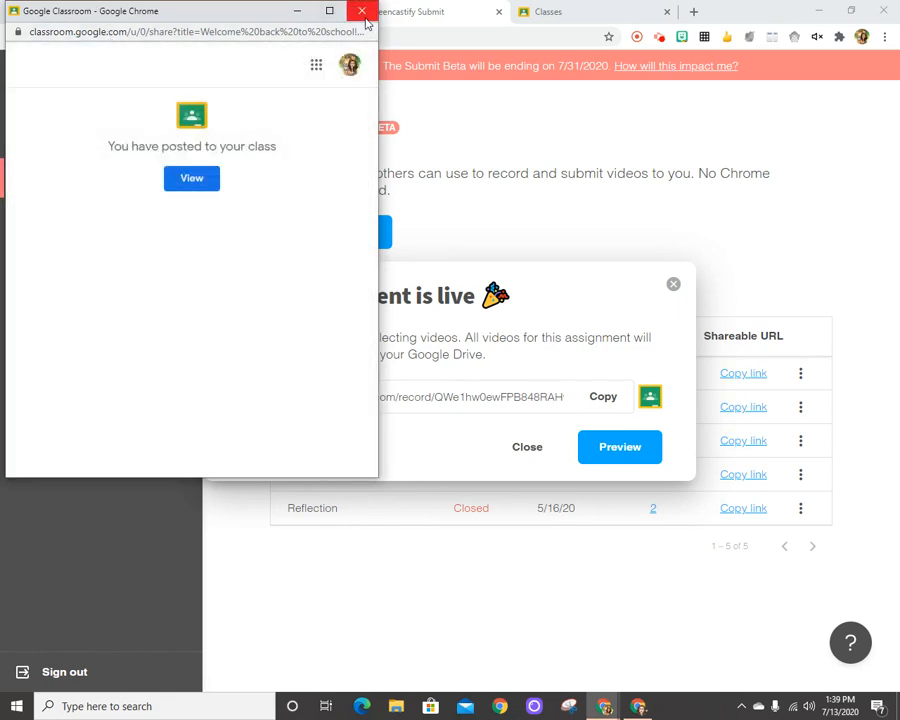
pyautogui.click(200, 182)
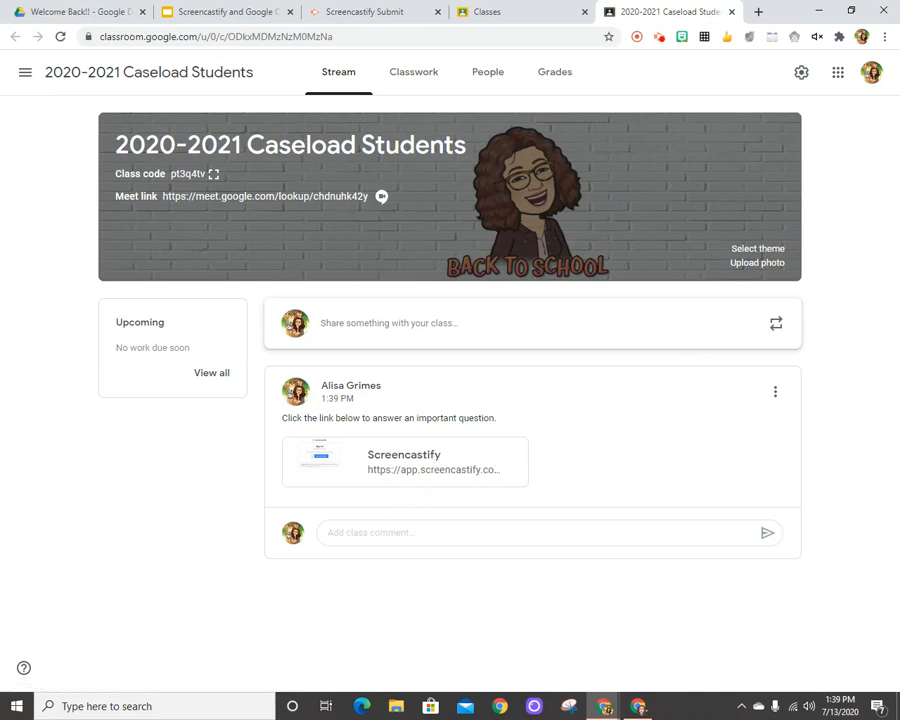
# Step: Switch to the student's browser window and use the posted Screencastify link to record and submit a webcam response
pyautogui.click(638, 706)
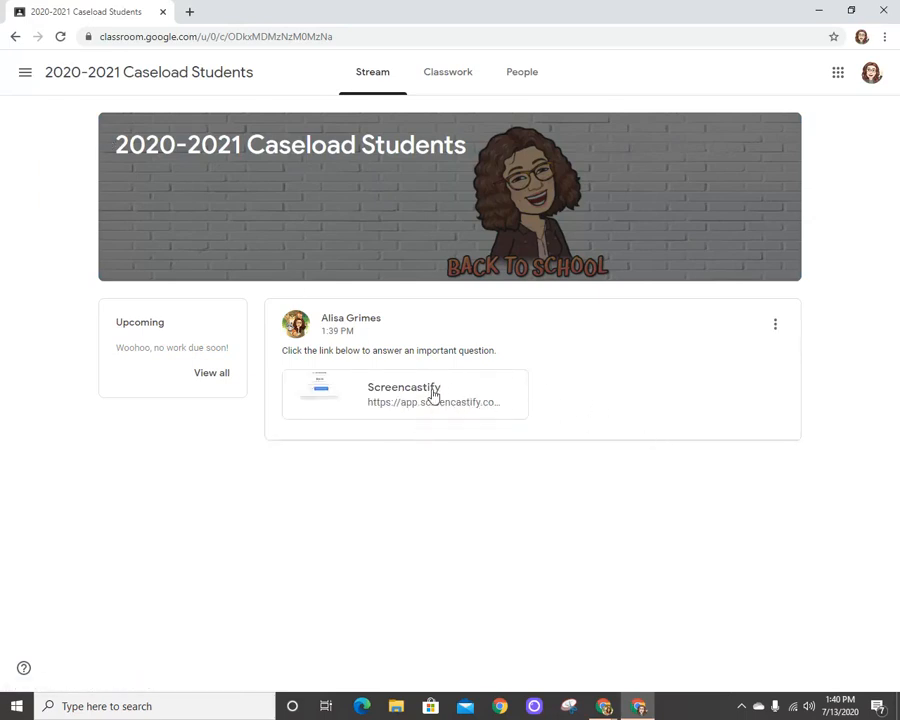
pyautogui.click(418, 391)
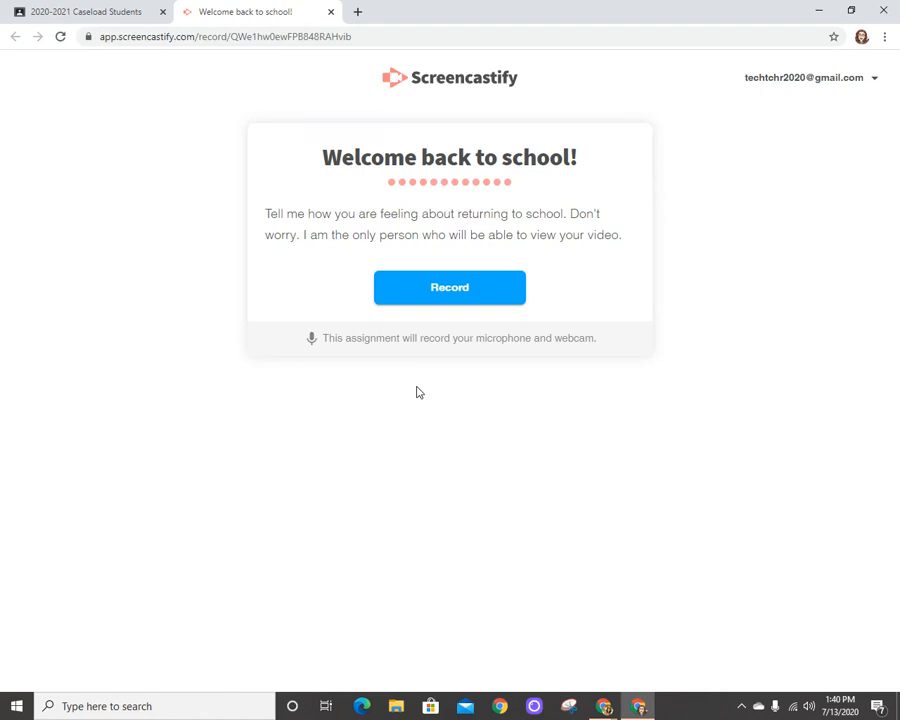
pyautogui.click(447, 289)
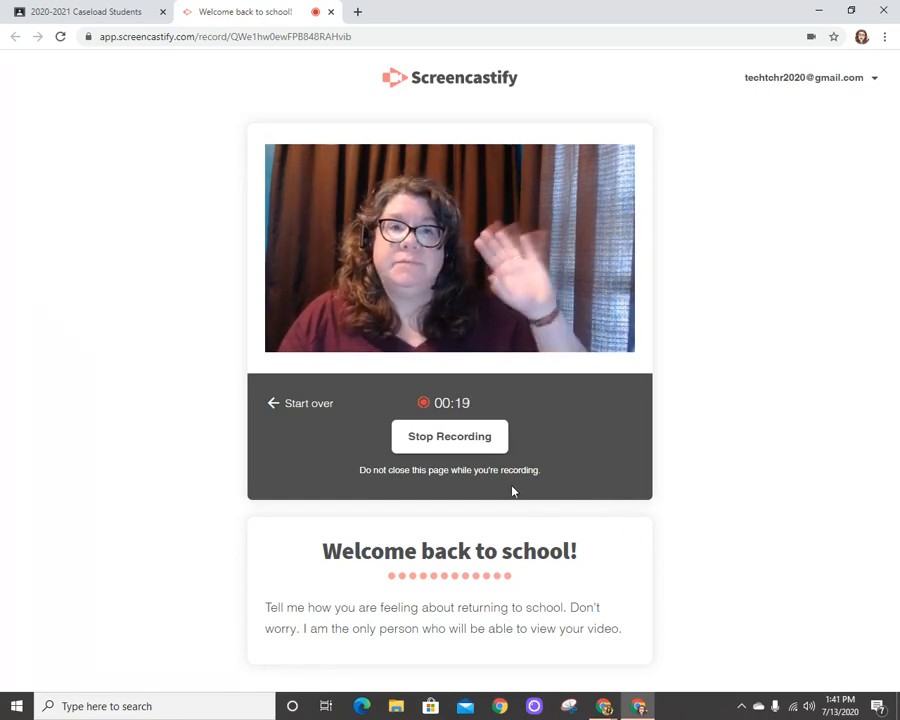
pyautogui.click(403, 441)
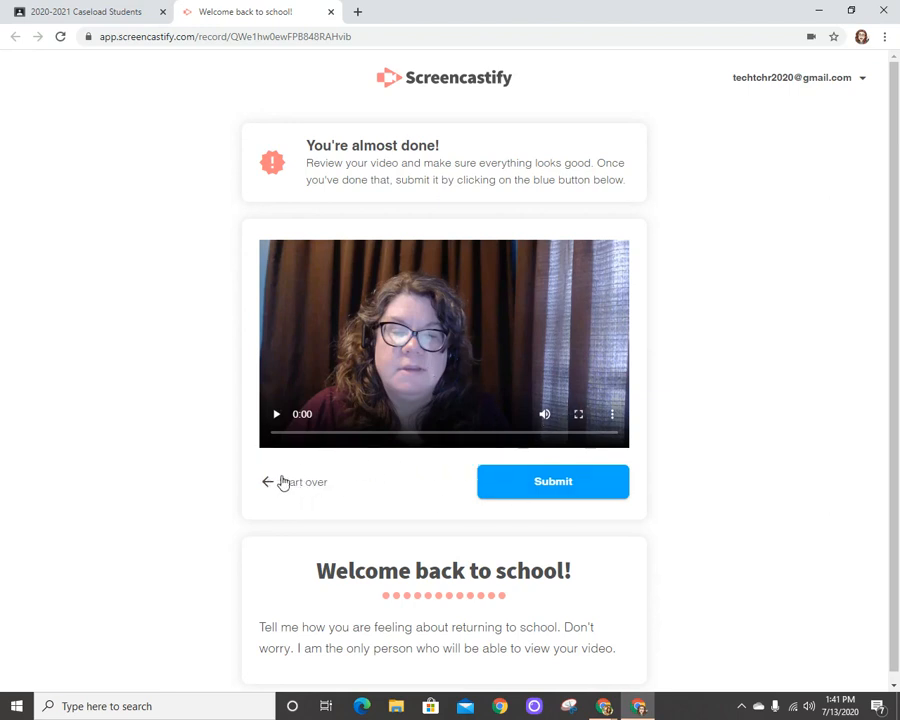
pyautogui.click(542, 485)
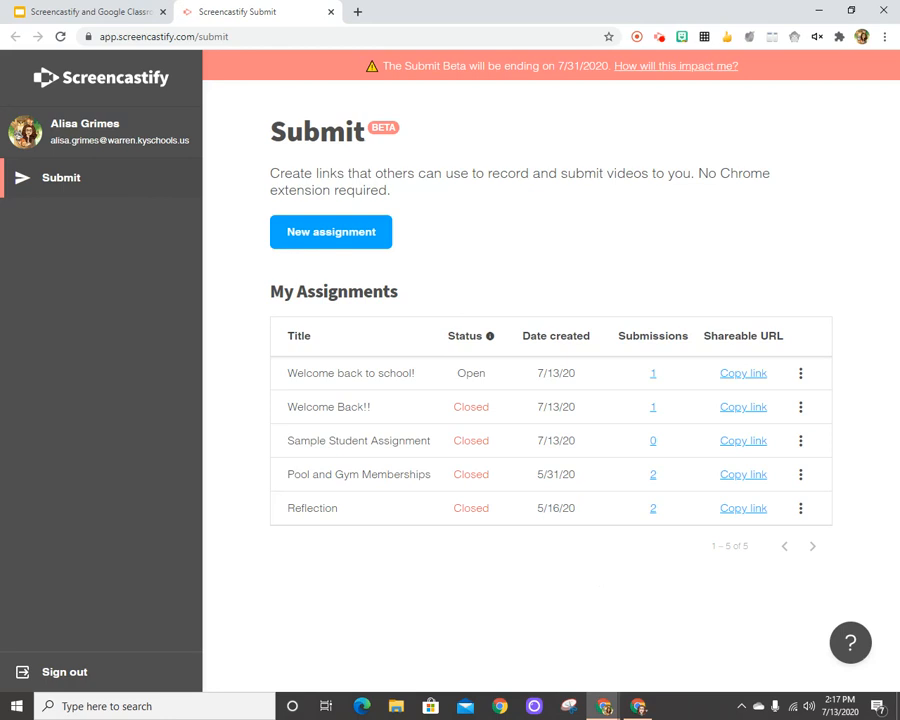
# Step: Open the submissions folder of the "Welcome back to school!" assignment and play part of the student's submitted video
pyautogui.click(653, 374)
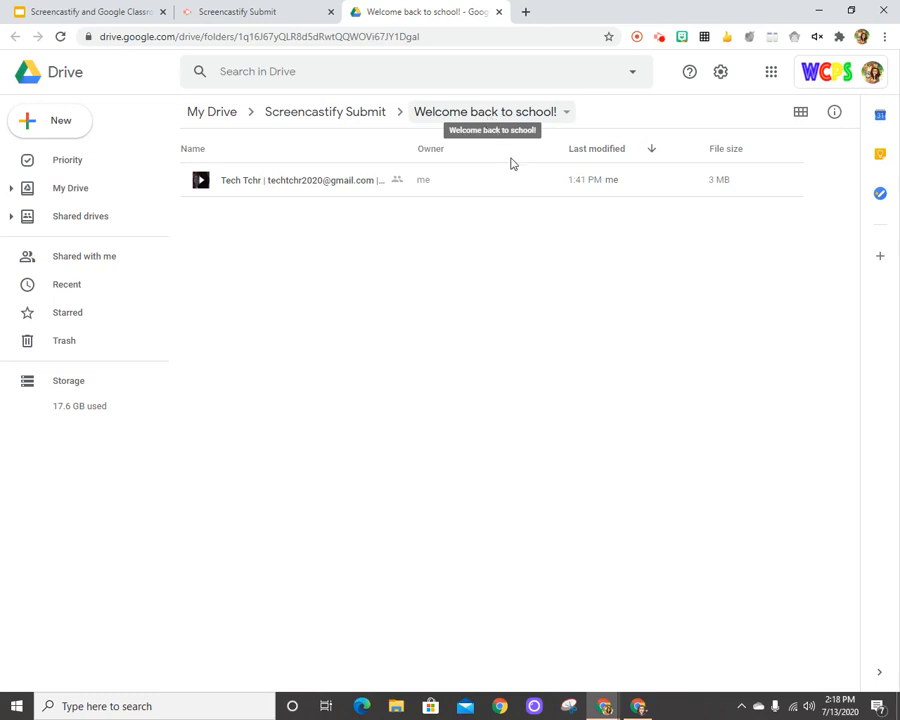
pyautogui.click(253, 189)
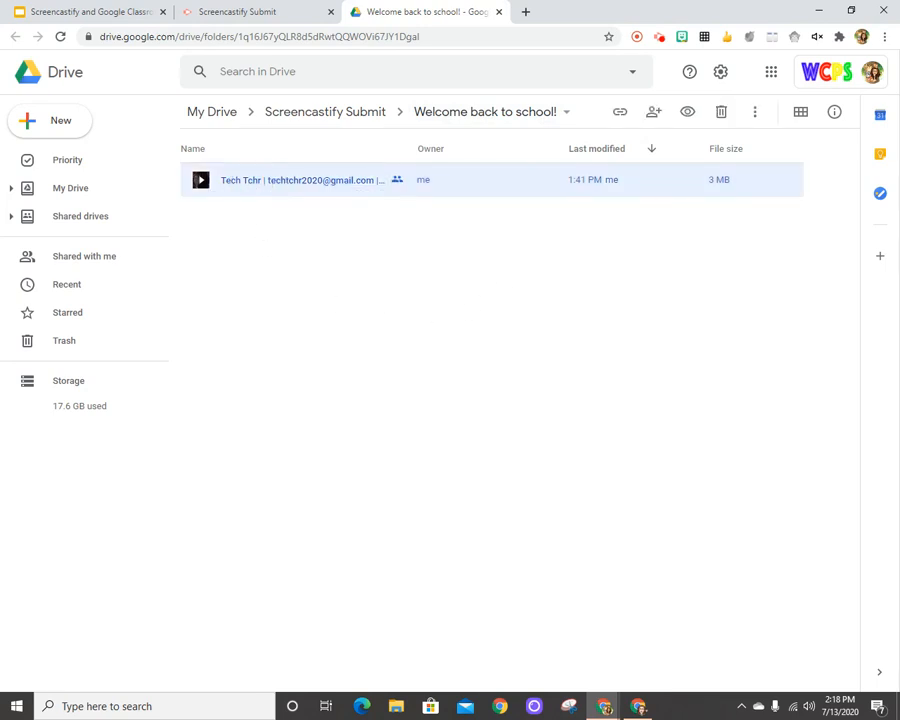
pyautogui.doubleClick(254, 183)
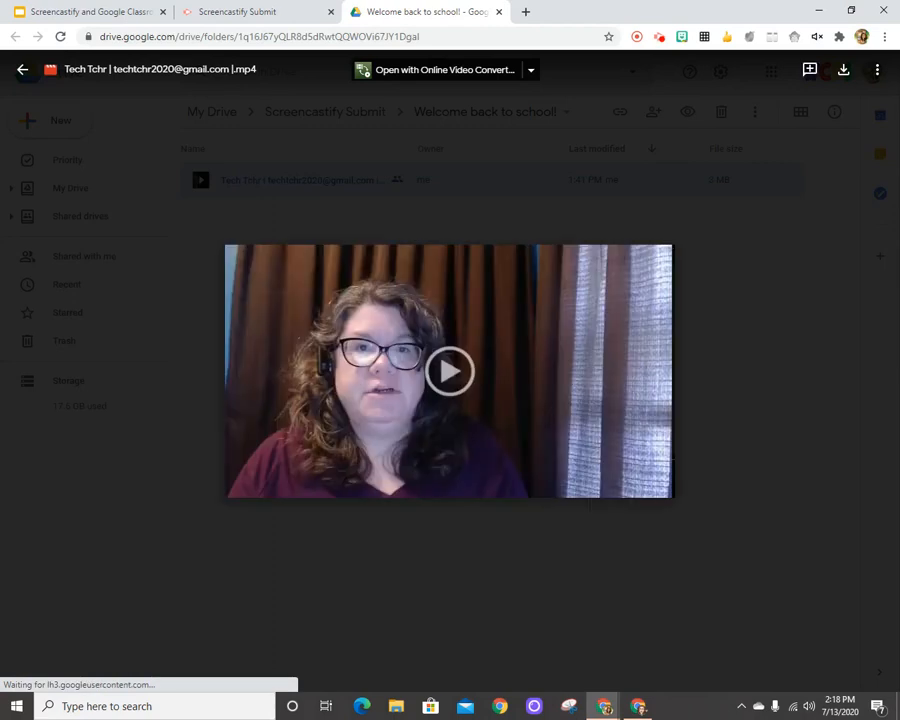
pyautogui.click(348, 336)
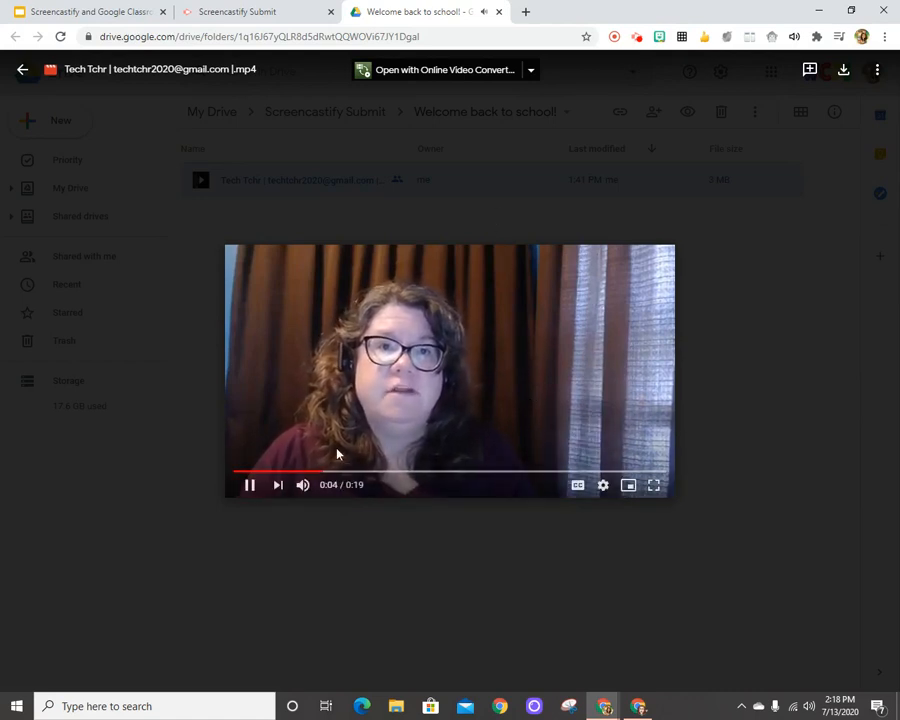
pyautogui.click(250, 485)
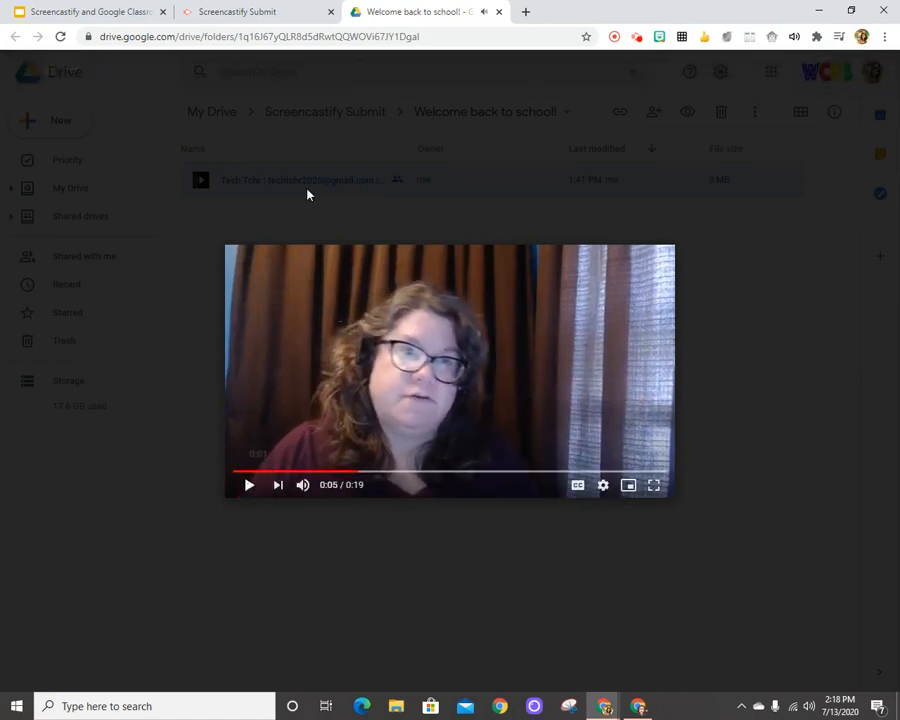